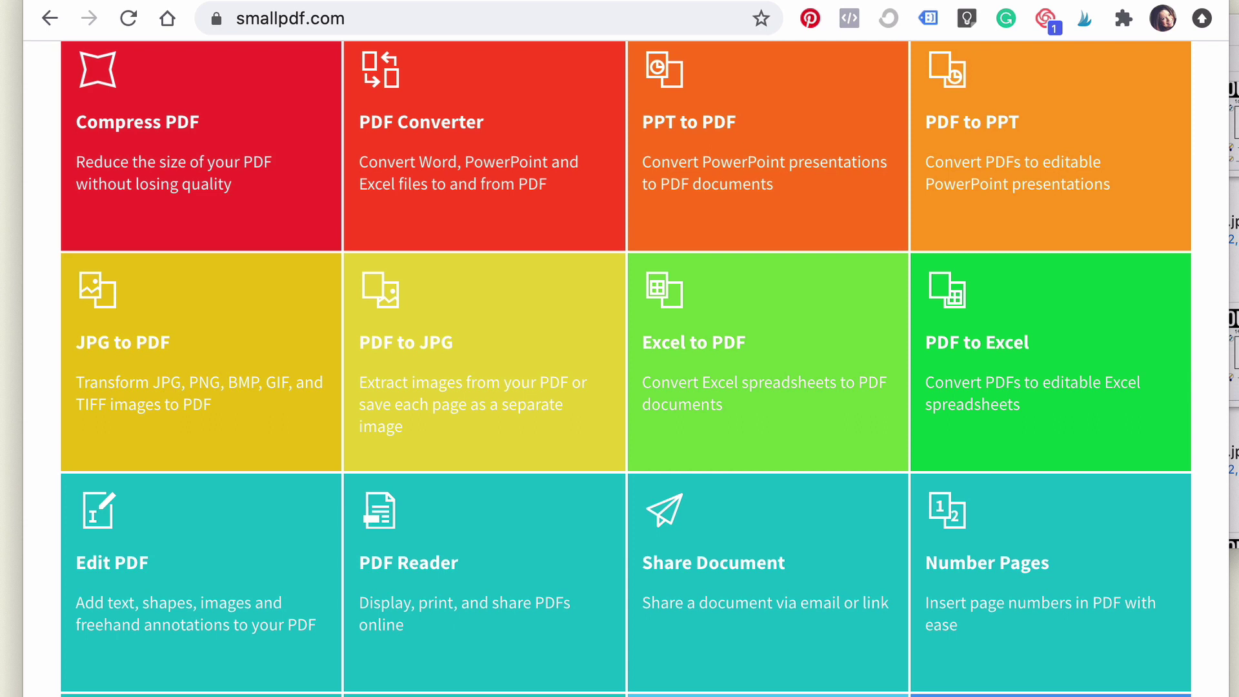
Step: Open Smallpdf's PDF to JPG converter and bring up its file chooser
{"action": "left_click", "coordinate": [509, 374]}
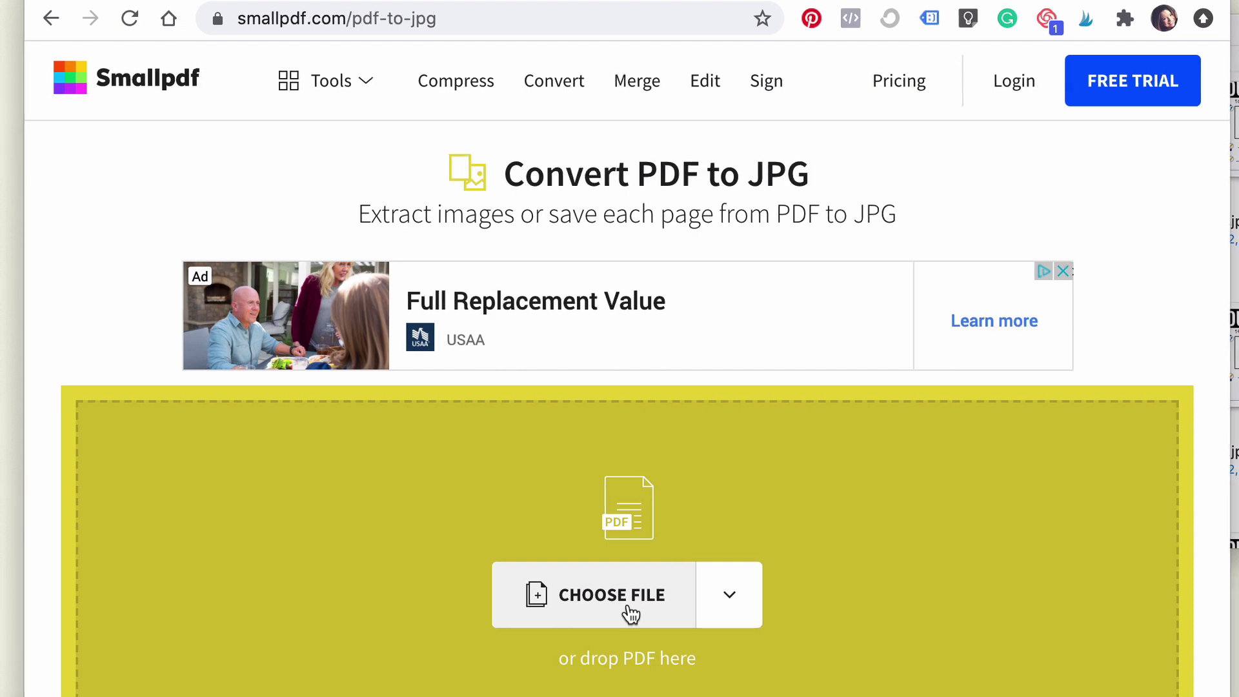
{"action": "left_click", "coordinate": [630, 612]}
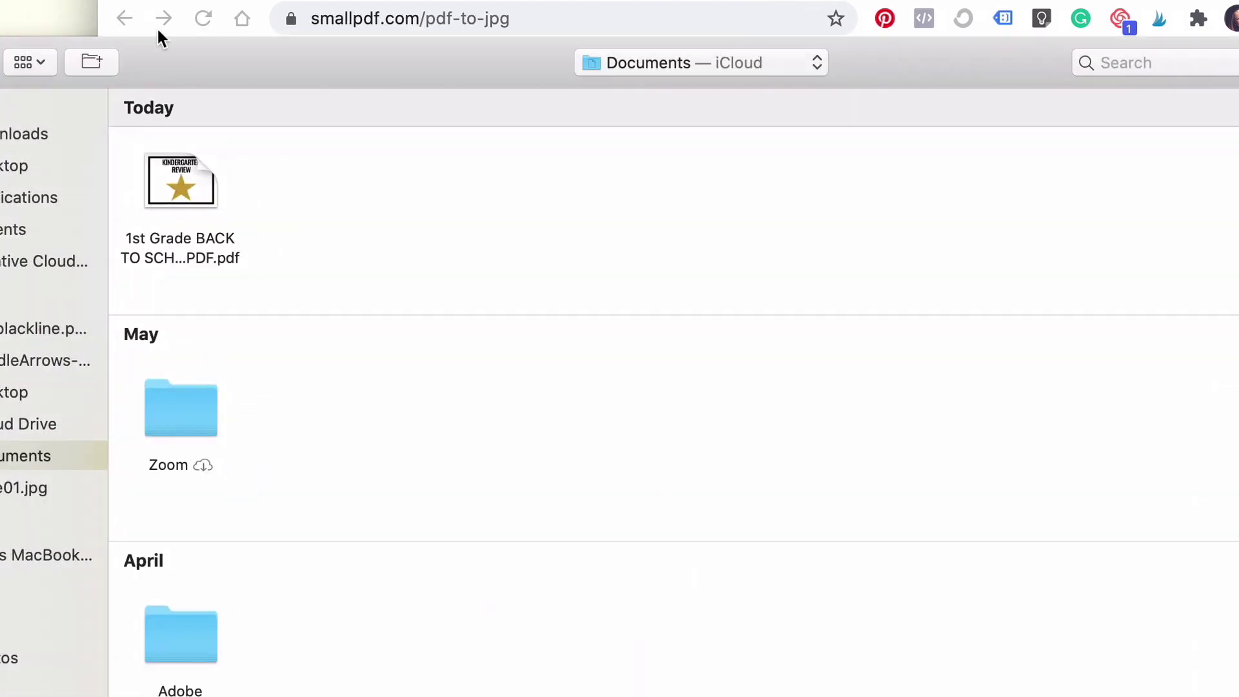
Step: Upload the 1st Grade back-to-school PDF from Documents to Smallpdf
{"action": "double_click", "coordinate": [181, 186]}
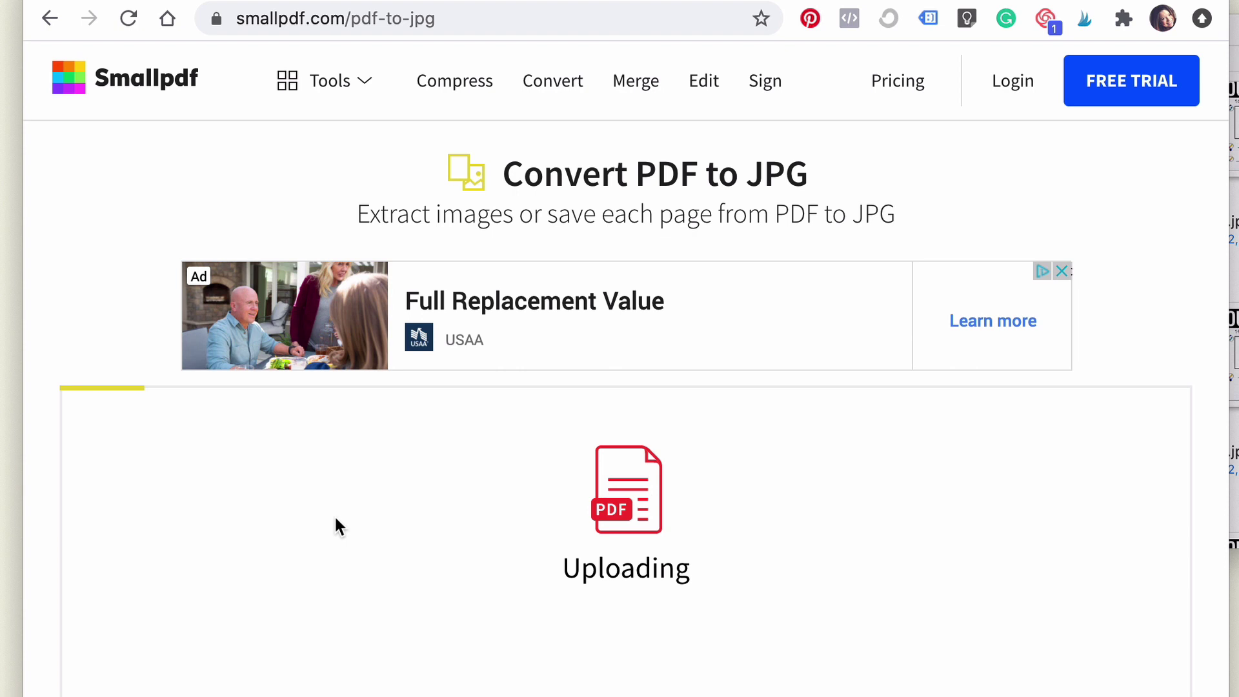
{"action": "scroll", "coordinate": [335, 519], "scroll_direction": "down", "scroll_amount": 3}
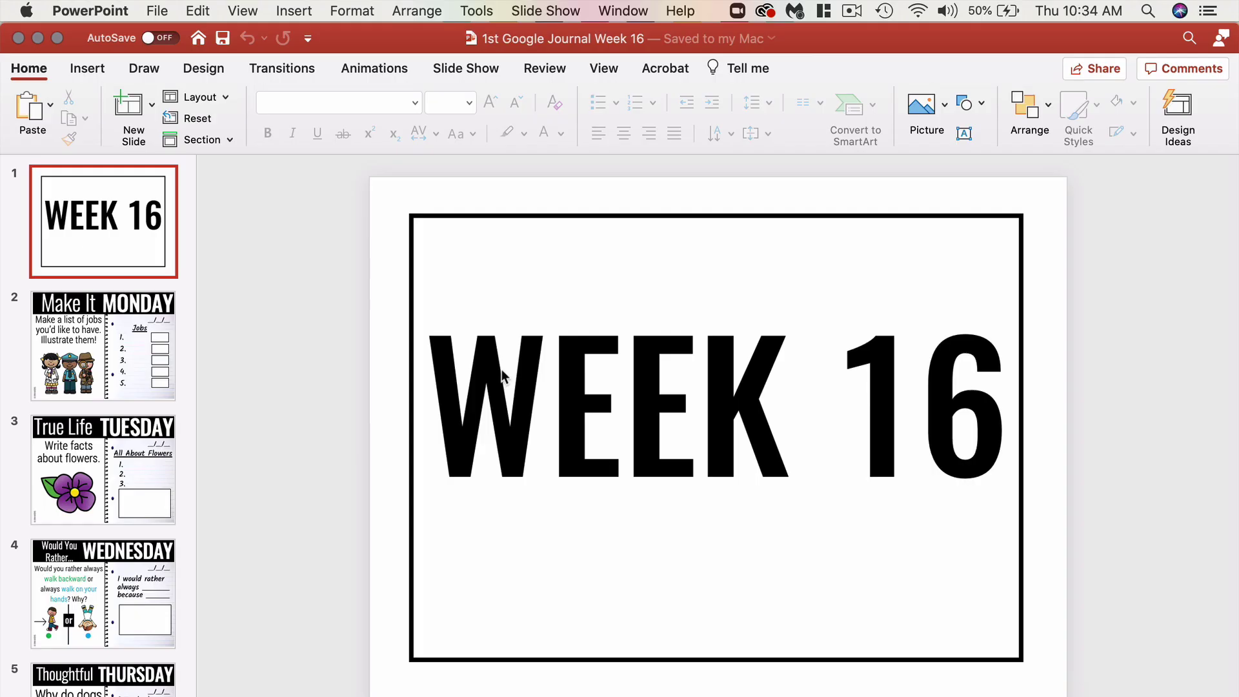
Step: Export every slide of the Week 16 journal deck as JPEG images
{"action": "left_click", "coordinate": [123, 380]}
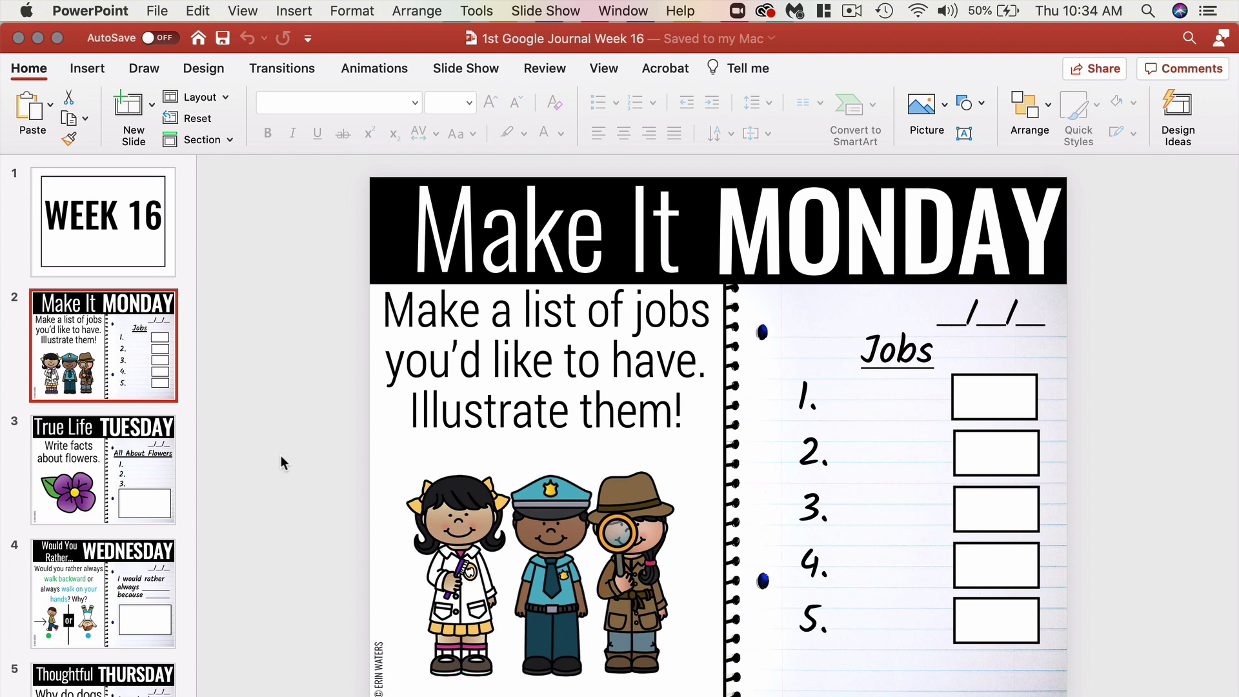
{"action": "left_click", "coordinate": [163, 7]}
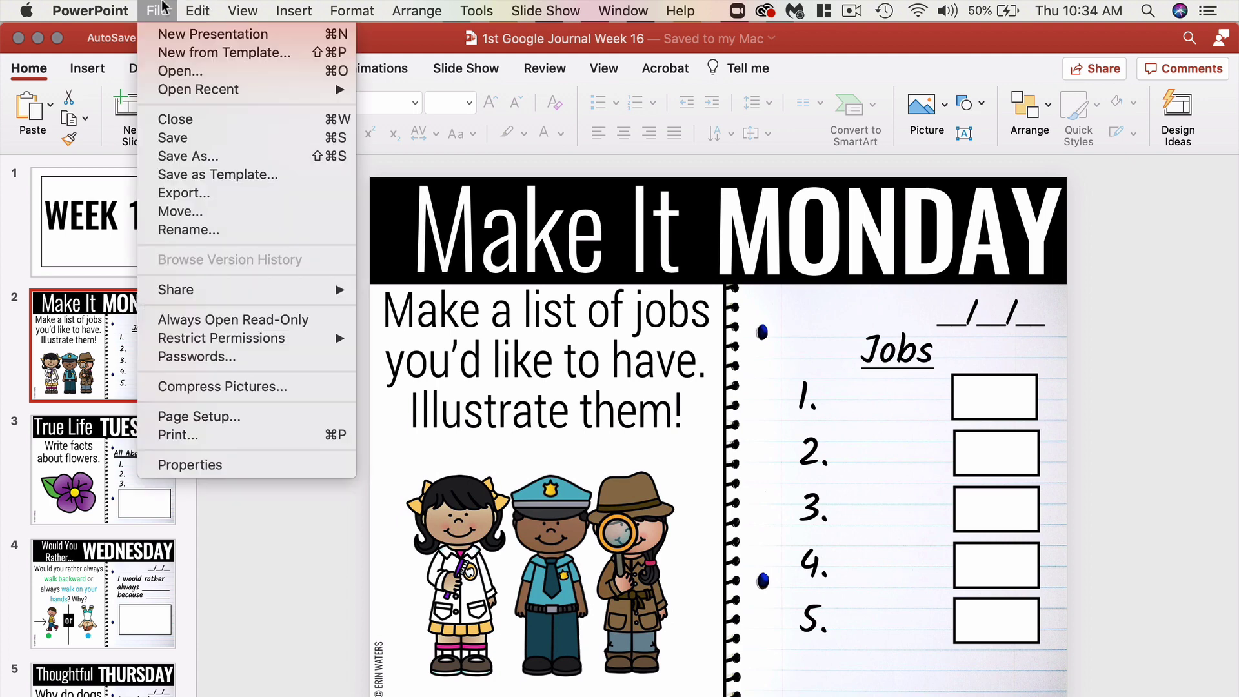
{"action": "left_click", "coordinate": [179, 205]}
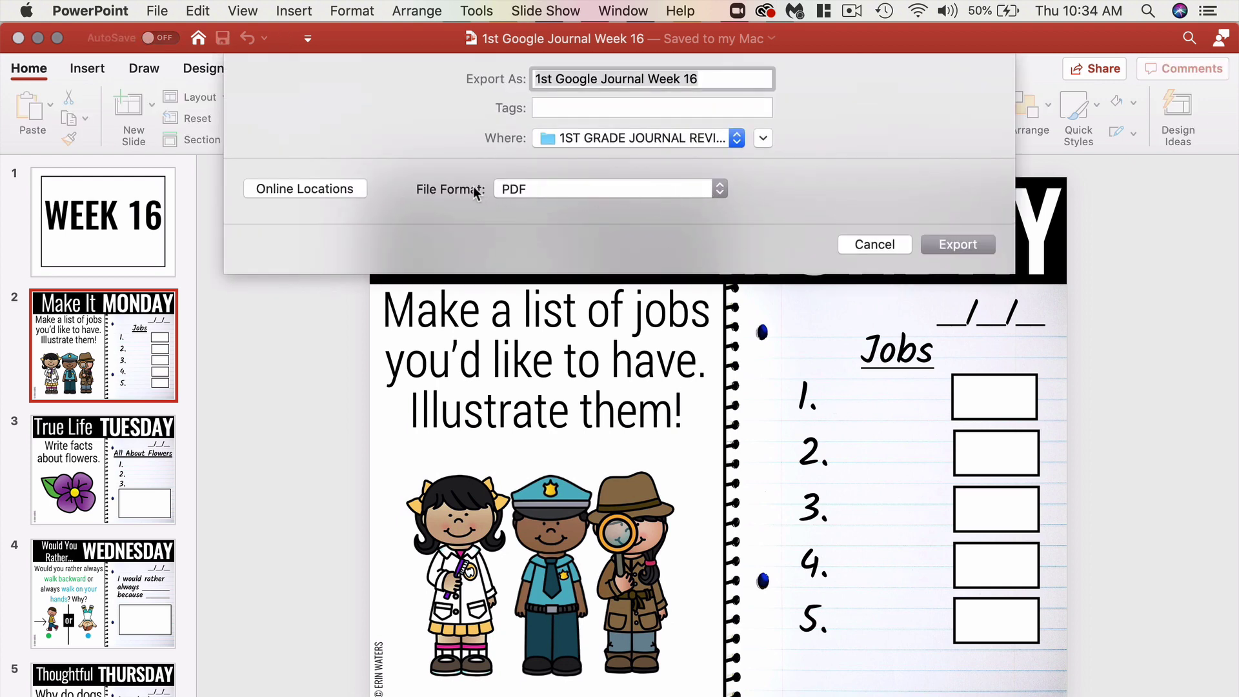
{"action": "left_click", "coordinate": [681, 199]}
{"action": "left_click", "coordinate": [666, 241]}
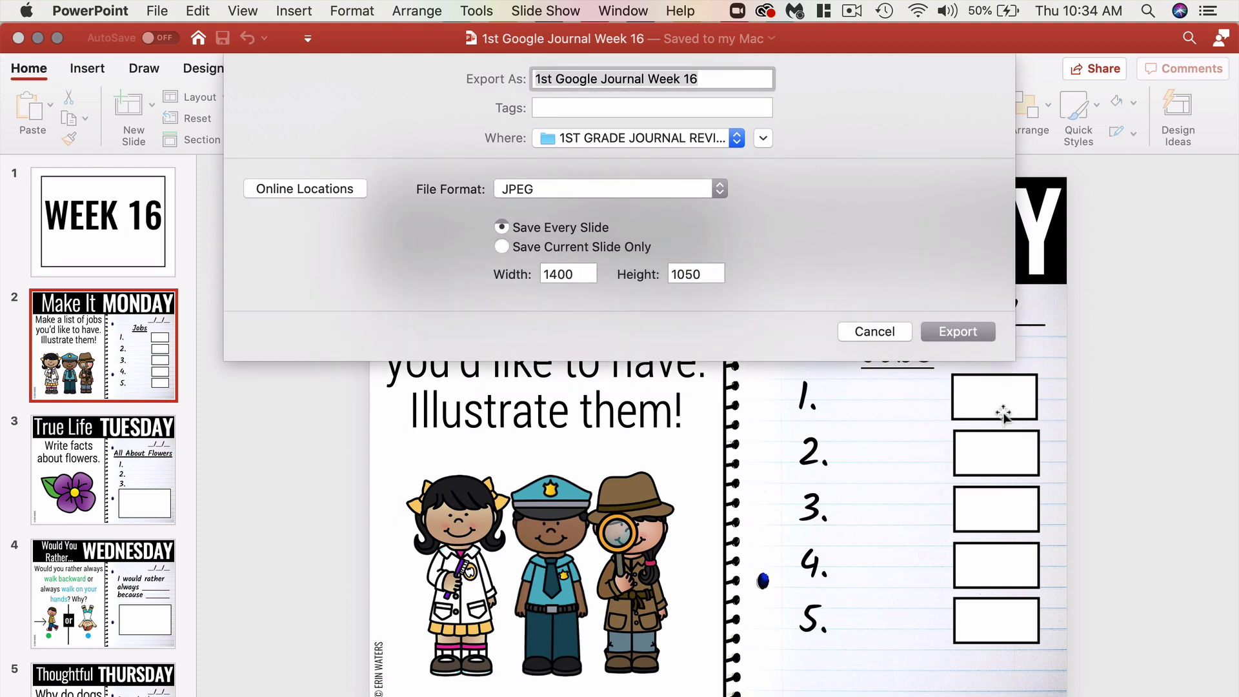
{"action": "left_click", "coordinate": [956, 331]}
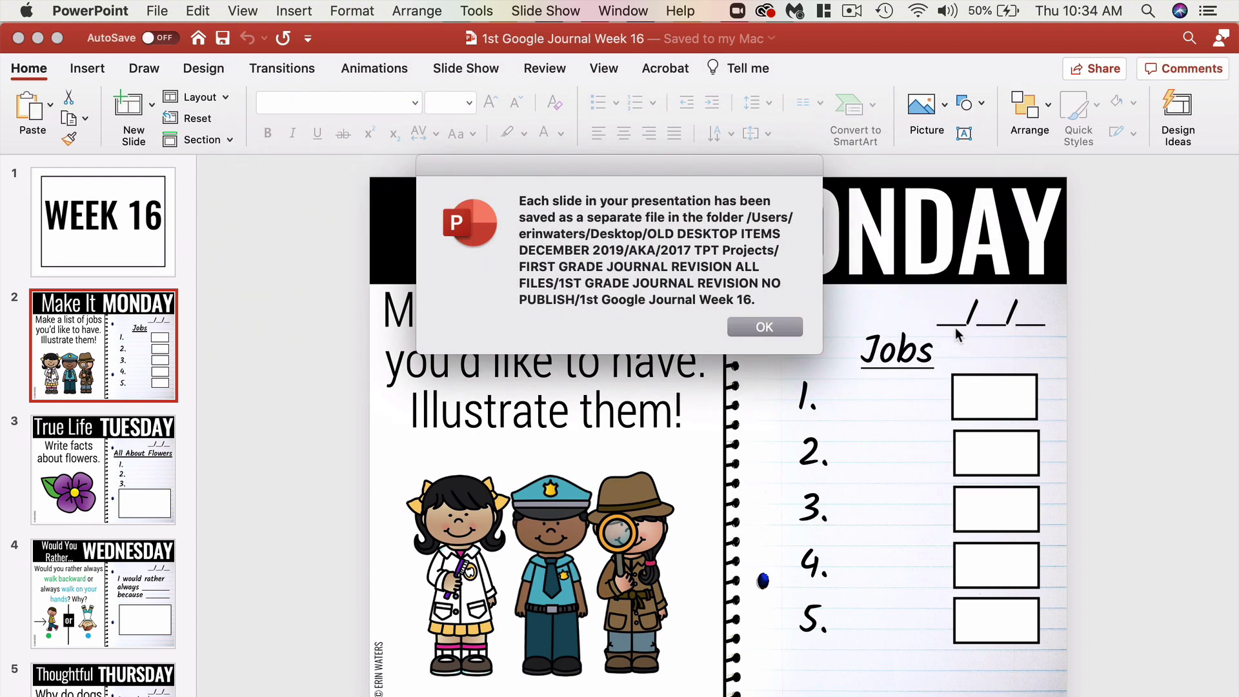
{"action": "left_click", "coordinate": [757, 327]}
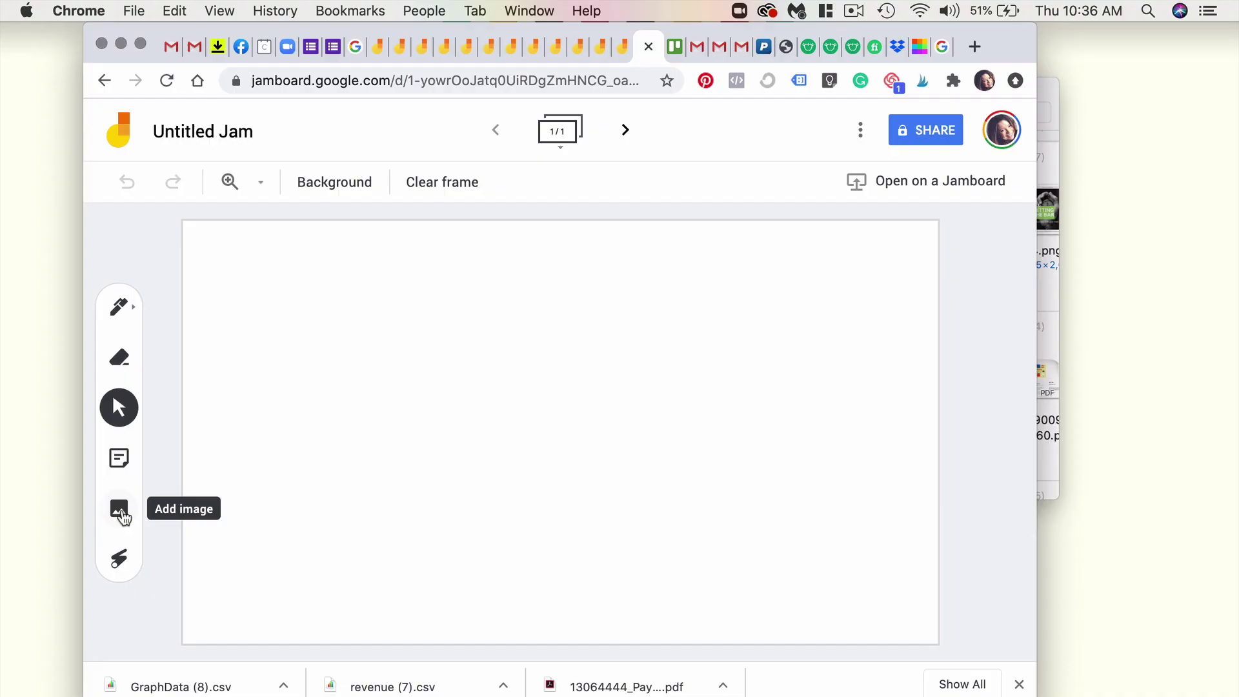
Step: Add the Math Journal 11B page JPG to the Jamboard frame
{"action": "left_click", "coordinate": [118, 510]}
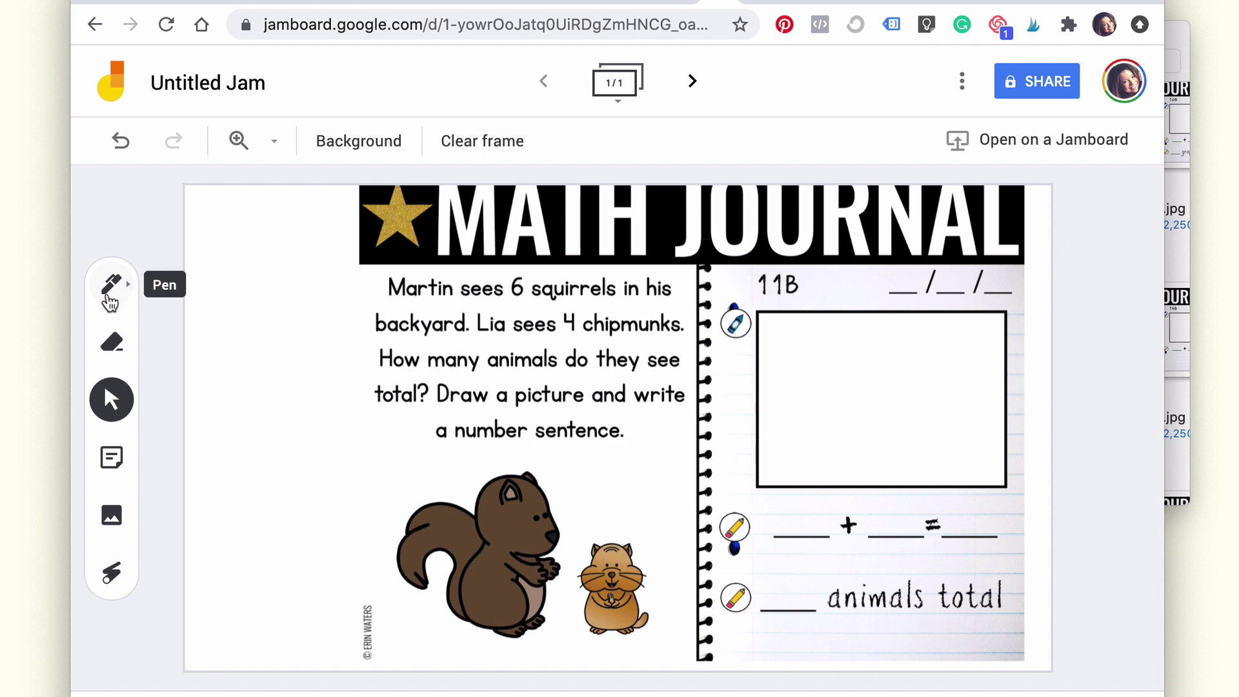
Step: Draw a small teal pen mark inside the math page's empty answer box
{"action": "left_click", "coordinate": [110, 302]}
{"action": "left_click", "coordinate": [110, 284]}
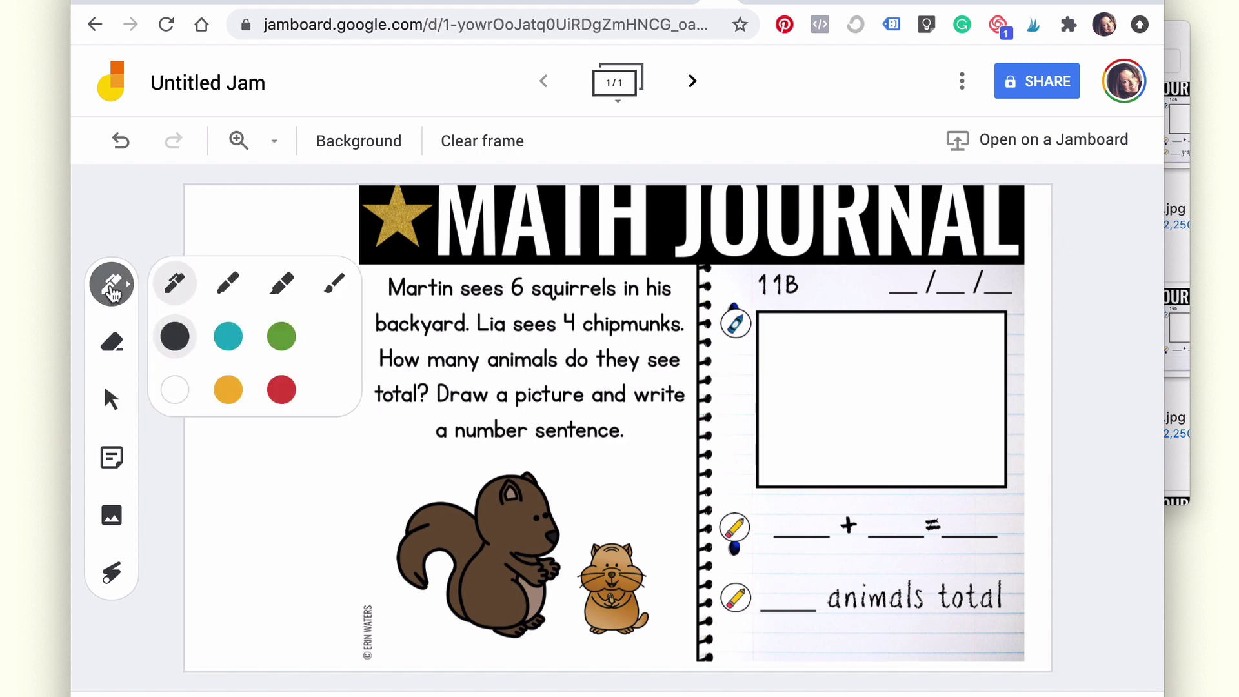
{"action": "left_click", "coordinate": [228, 336]}
{"action": "mouse_move", "coordinate": [815, 405]}
{"action": "left_mouse_down"}
{"action": "mouse_move", "coordinate": [806, 393]}
{"action": "mouse_move", "coordinate": [838, 369]}
{"action": "mouse_move", "coordinate": [819, 407]}
{"action": "mouse_move", "coordinate": [805, 387]}
{"action": "left_mouse_up"}
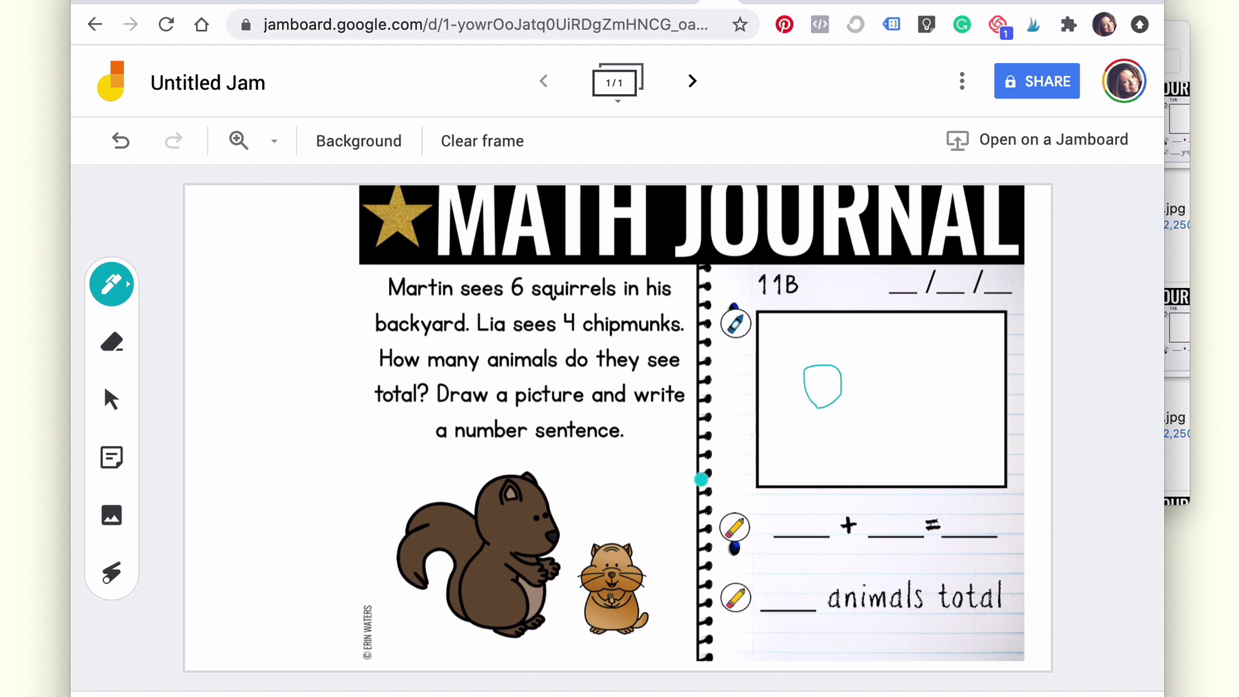
{"action": "left_click", "coordinate": [113, 298]}
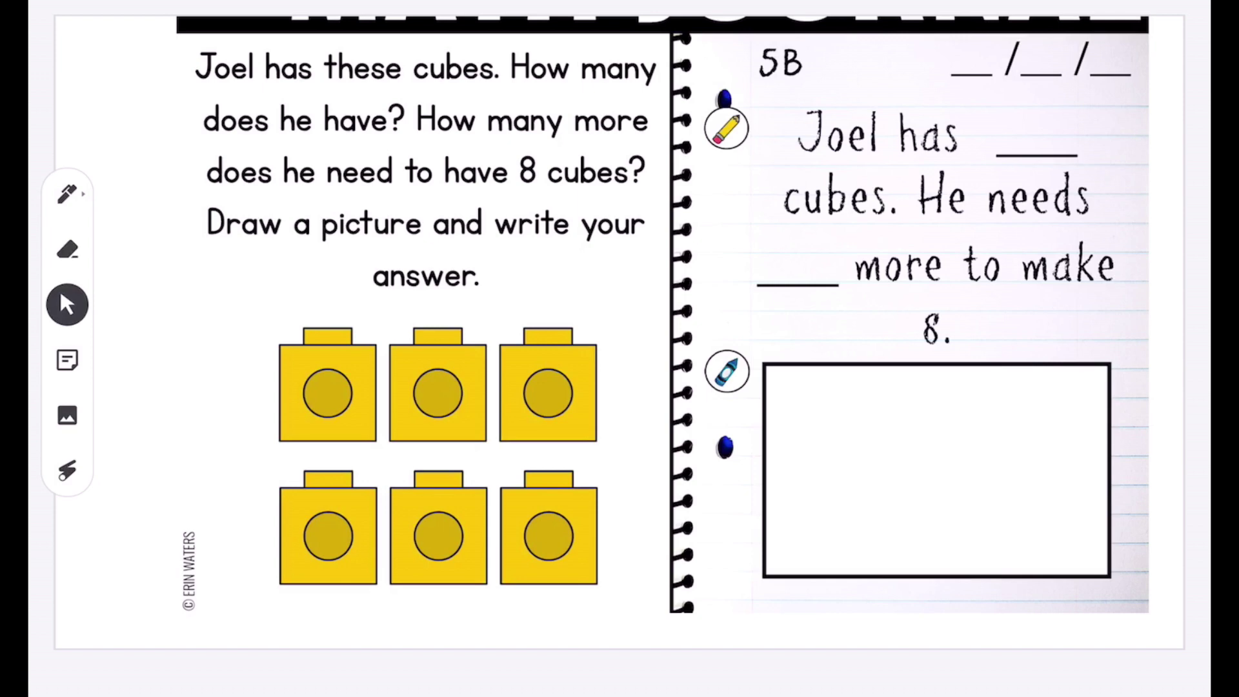
Step: With the second teal pen style, draw circles in the answer box up to eight
{"action": "left_click", "coordinate": [67, 193]}
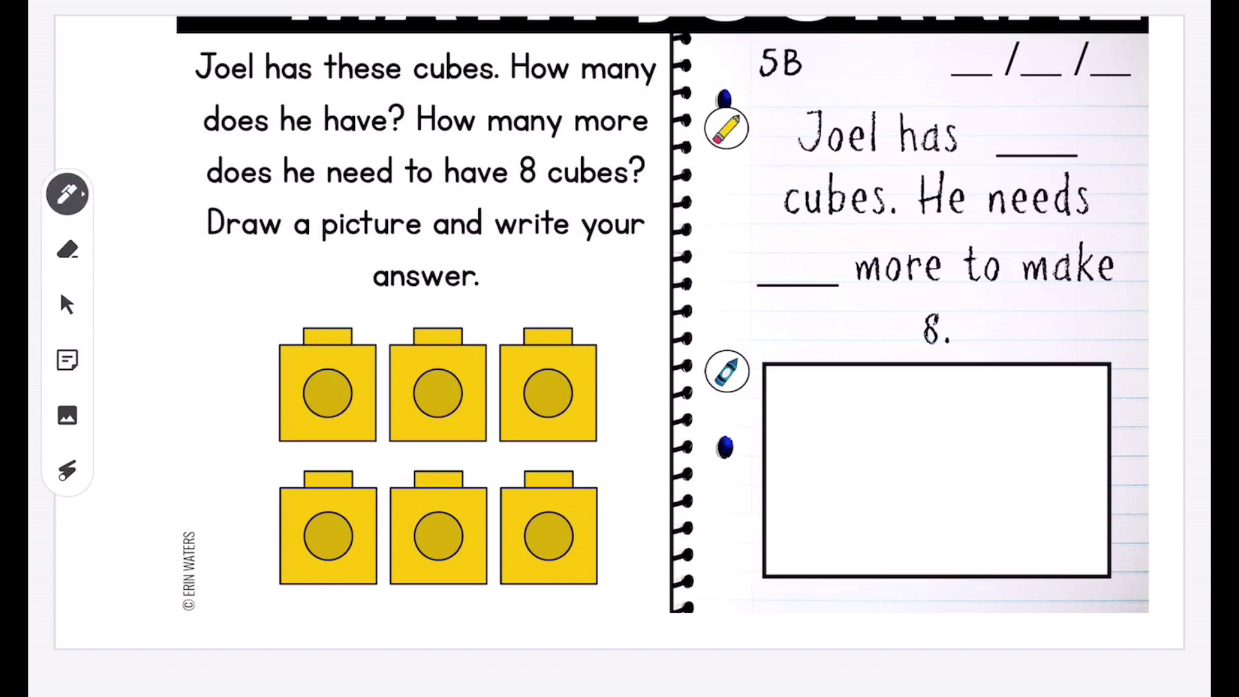
{"action": "left_click", "coordinate": [179, 192]}
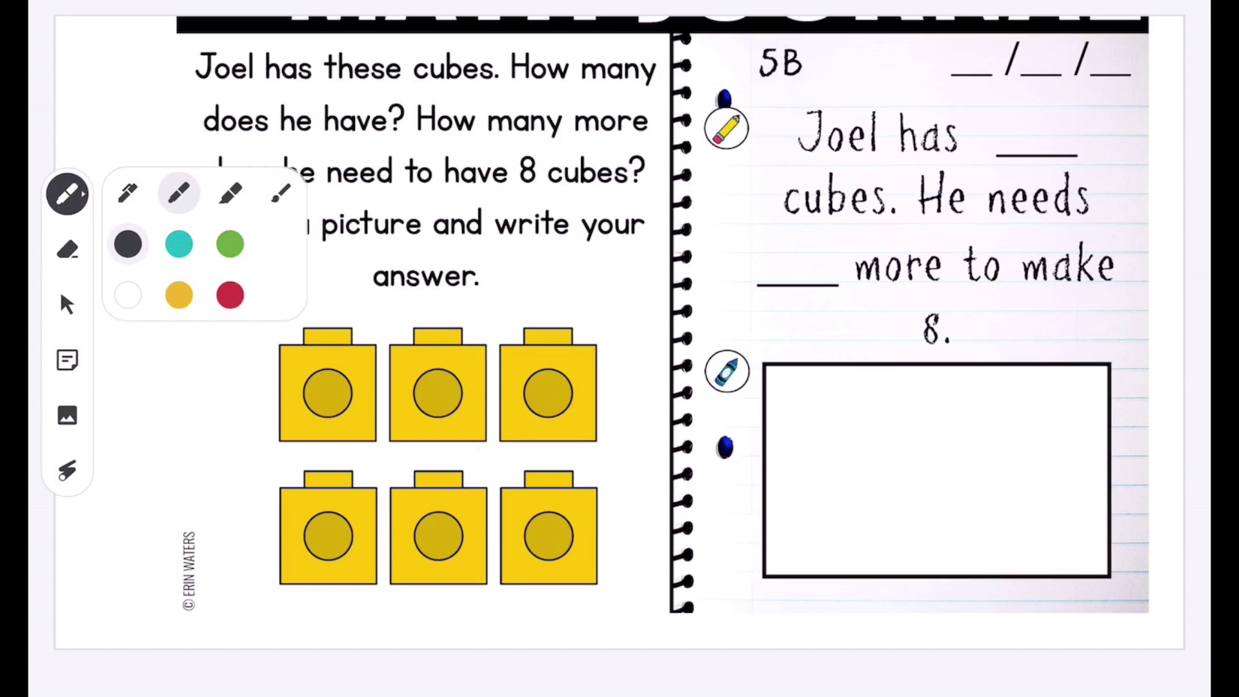
{"action": "left_click", "coordinate": [178, 244]}
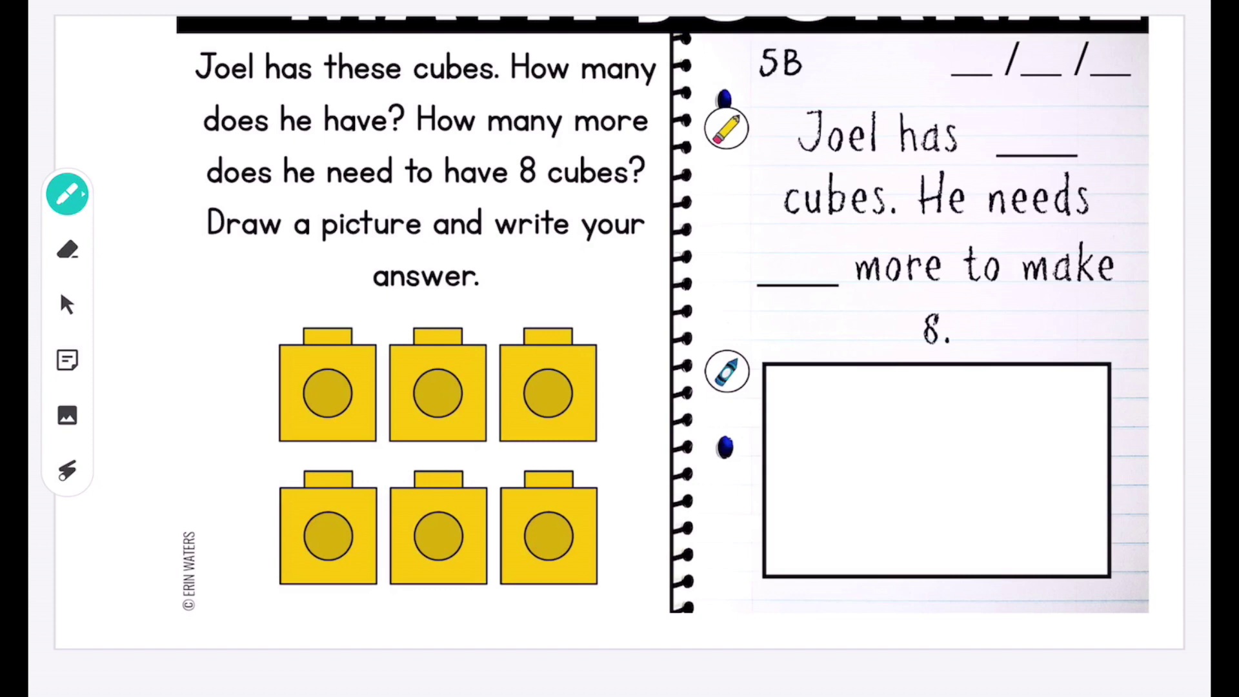
{"action": "left_click_drag", "start_coordinate": [836, 407], "coordinate": [839, 457]}
{"action": "mouse_move", "coordinate": [903, 406]}
{"action": "left_mouse_down"}
{"action": "mouse_move", "coordinate": [889, 446]}
{"action": "mouse_move", "coordinate": [901, 449]}
{"action": "left_mouse_up"}
{"action": "mouse_move", "coordinate": [947, 408]}
{"action": "left_mouse_down"}
{"action": "mouse_move", "coordinate": [936, 445]}
{"action": "mouse_move", "coordinate": [947, 453]}
{"action": "left_mouse_up"}
{"action": "mouse_move", "coordinate": [837, 487]}
{"action": "left_mouse_down"}
{"action": "mouse_move", "coordinate": [827, 530]}
{"action": "mouse_move", "coordinate": [853, 504]}
{"action": "mouse_move", "coordinate": [919, 509]}
{"action": "mouse_move", "coordinate": [960, 533]}
{"action": "mouse_move", "coordinate": [976, 509]}
{"action": "left_mouse_up"}
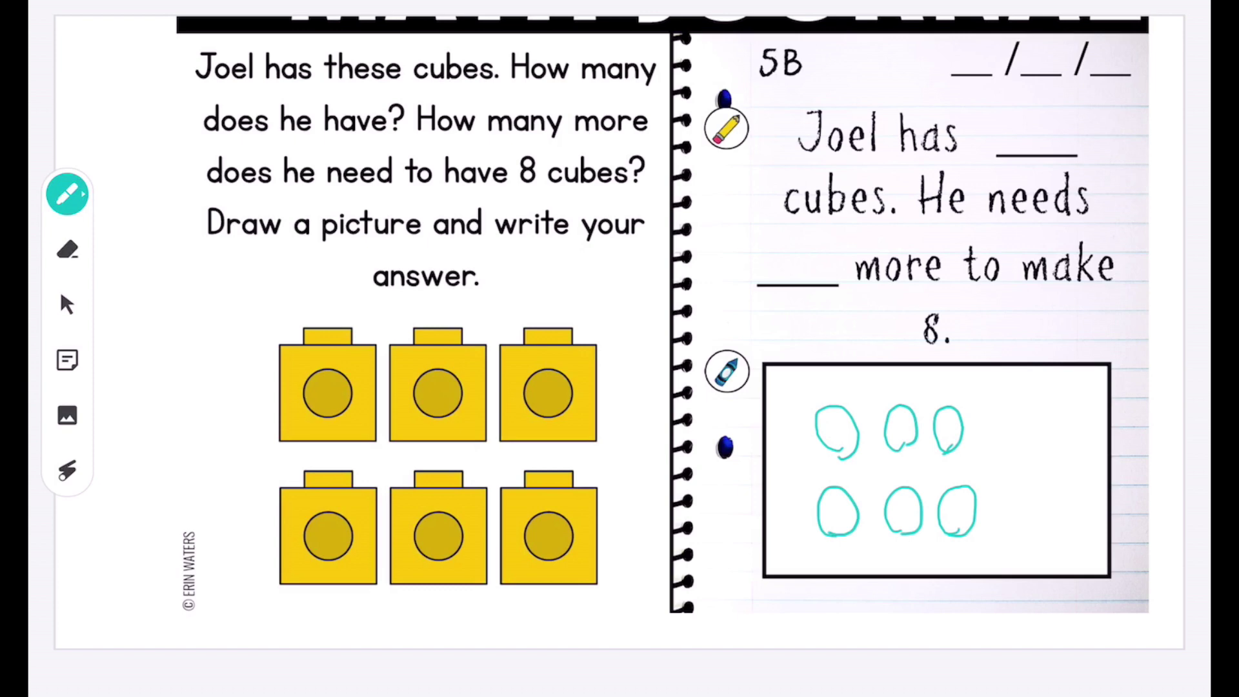
{"action": "mouse_move", "coordinate": [1063, 441]}
{"action": "left_mouse_down"}
{"action": "mouse_move", "coordinate": [1058, 406]}
{"action": "mouse_move", "coordinate": [1065, 445]}
{"action": "left_mouse_up"}
{"action": "left_click_drag", "start_coordinate": [1064, 490], "coordinate": [1064, 534]}
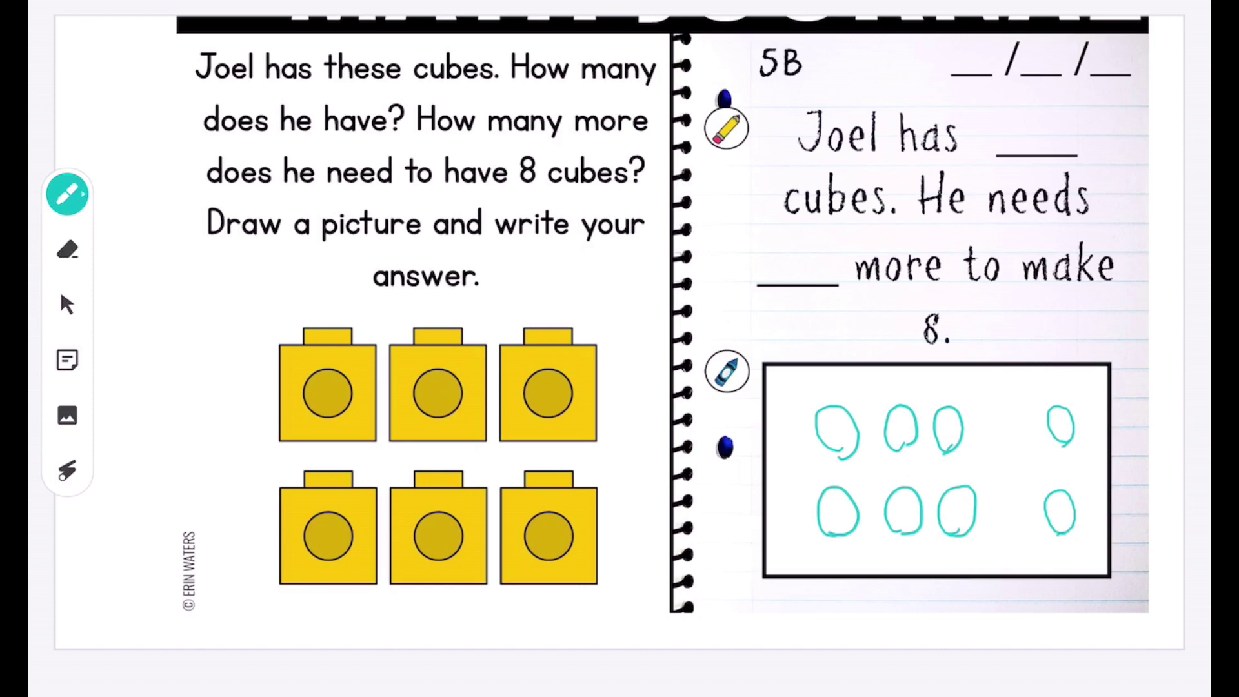
Step: Write 6 and 2 in the blanks and loop the two added circles
{"action": "left_click_drag", "start_coordinate": [1025, 107], "coordinate": [1017, 138]}
{"action": "mouse_move", "coordinate": [1064, 552]}
{"action": "left_mouse_down"}
{"action": "mouse_move", "coordinate": [1010, 445]}
{"action": "mouse_move", "coordinate": [1100, 517]}
{"action": "mouse_move", "coordinate": [1043, 553]}
{"action": "left_mouse_up"}
{"action": "left_click_drag", "start_coordinate": [792, 244], "coordinate": [811, 284]}
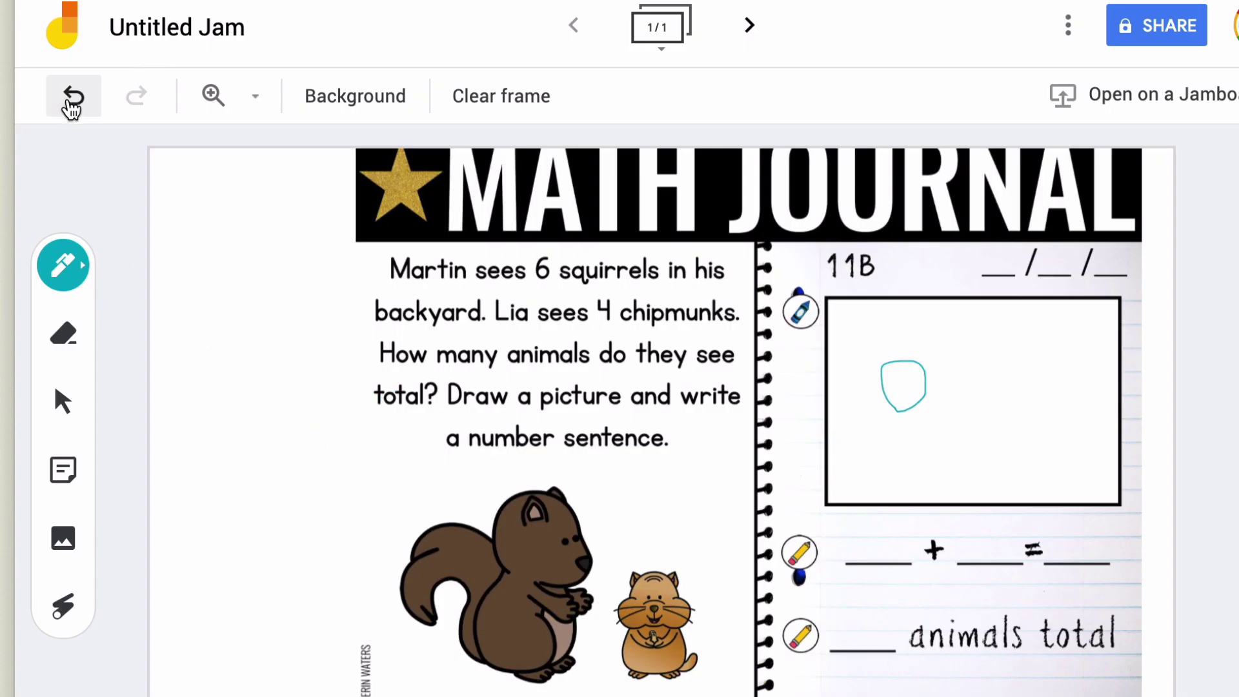
Step: Undo the blue scribble on the 11B page and switch to the Select tool
{"action": "left_click", "coordinate": [73, 103]}
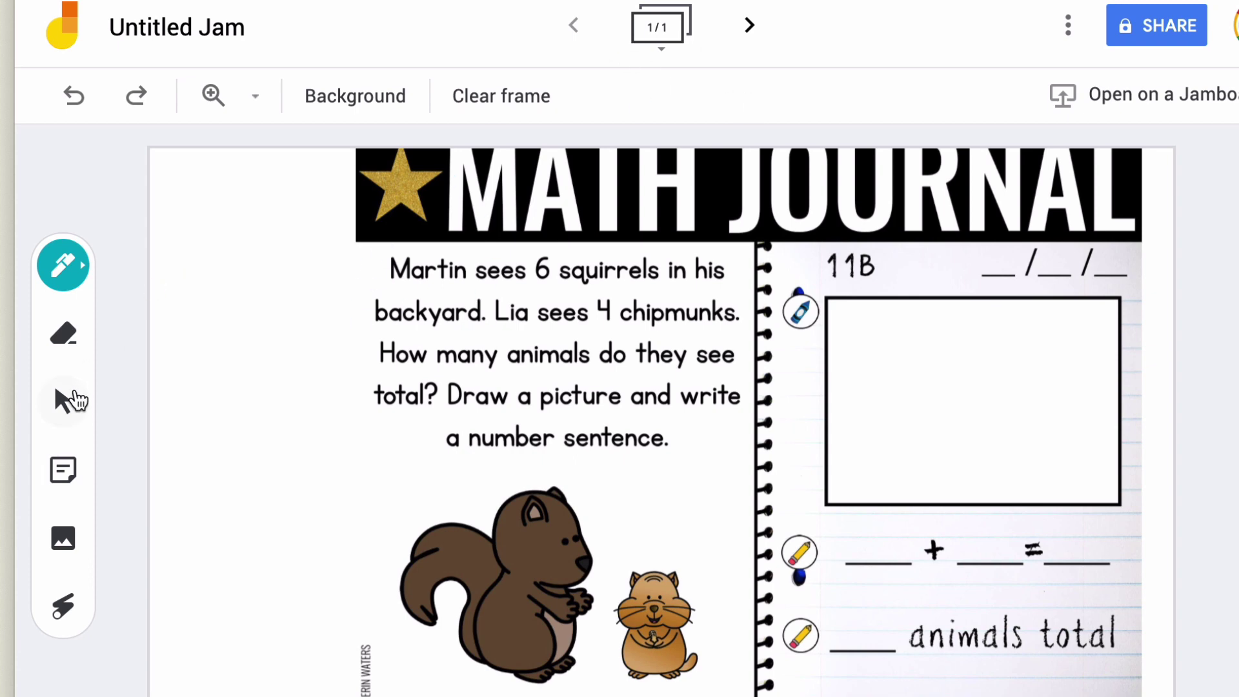
{"action": "left_click", "coordinate": [72, 398]}
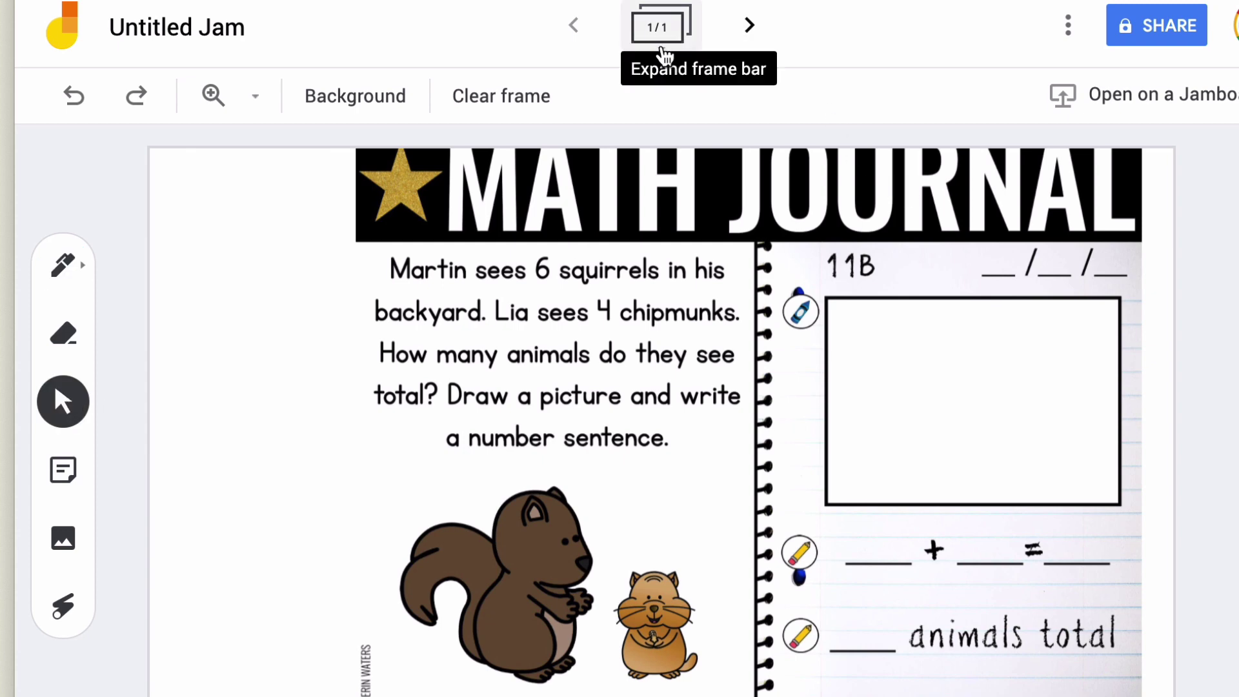
Step: Duplicate the blank 11B squirrels-and-chipmunks frame until the jam has five frames
{"action": "left_click", "coordinate": [662, 49]}
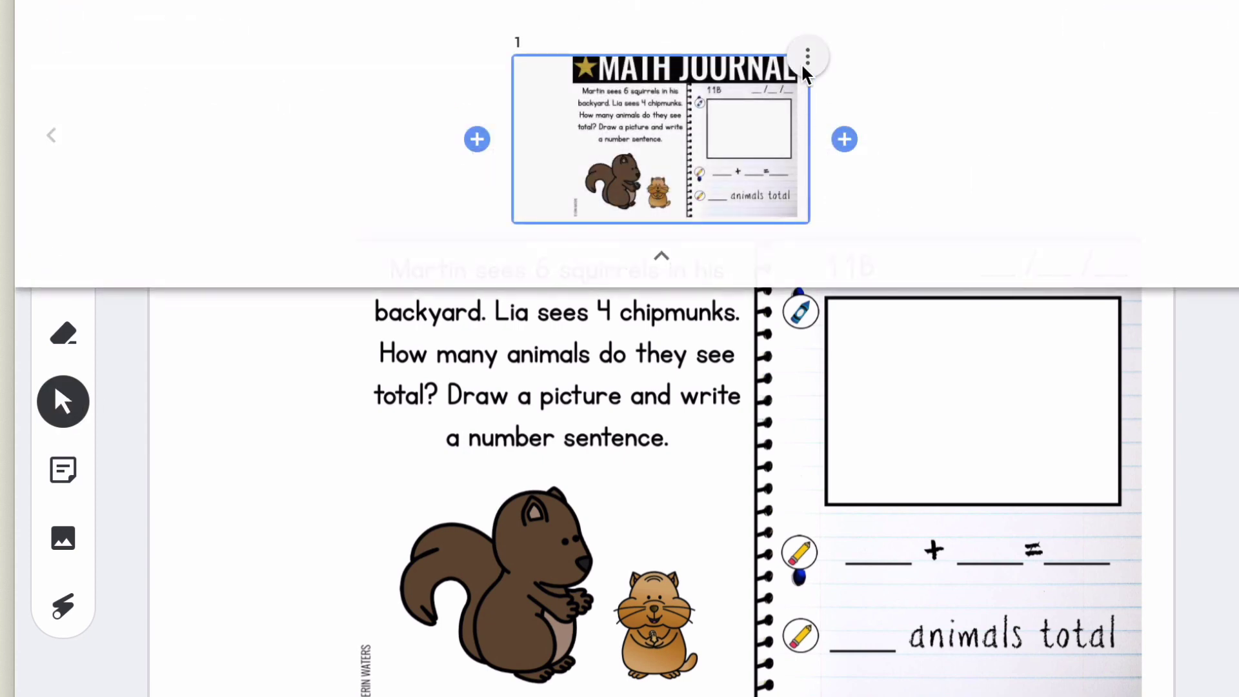
{"action": "left_click", "coordinate": [804, 57]}
{"action": "left_click", "coordinate": [787, 67]}
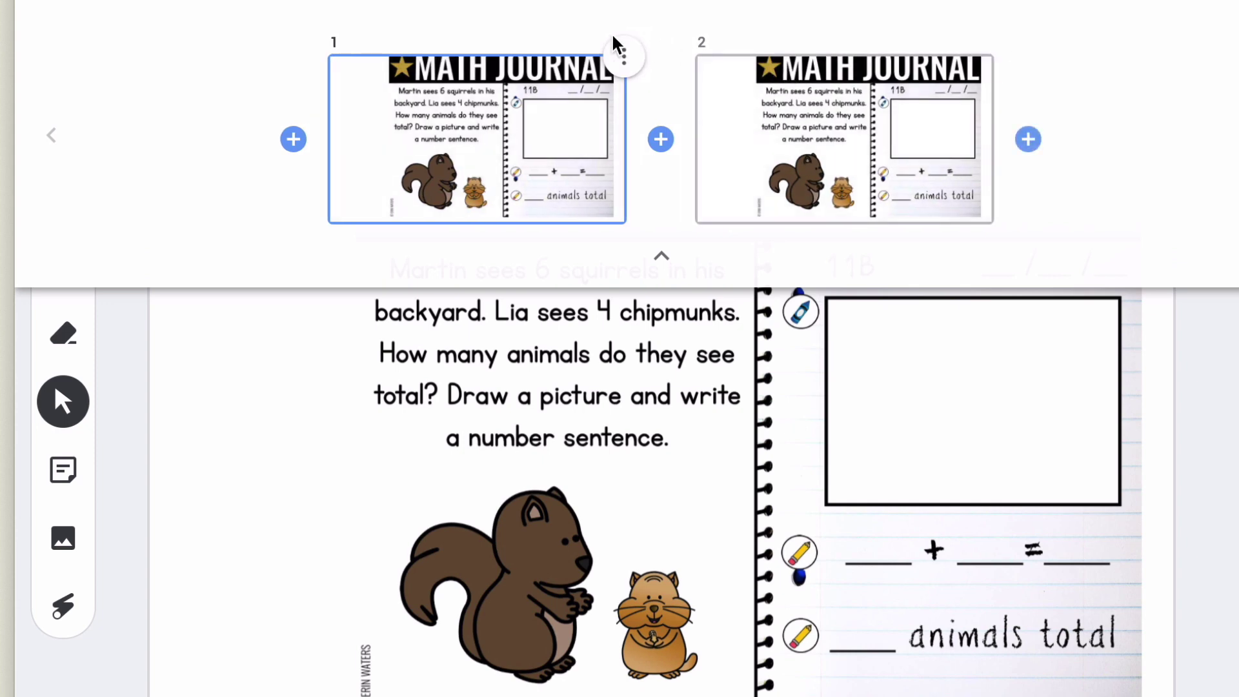
{"action": "left_click", "coordinate": [624, 58]}
{"action": "left_click", "coordinate": [614, 68]}
{"action": "left_click", "coordinate": [864, 58]}
{"action": "left_click", "coordinate": [831, 68]}
{"action": "left_click", "coordinate": [865, 58]}
{"action": "left_click", "coordinate": [870, 84]}
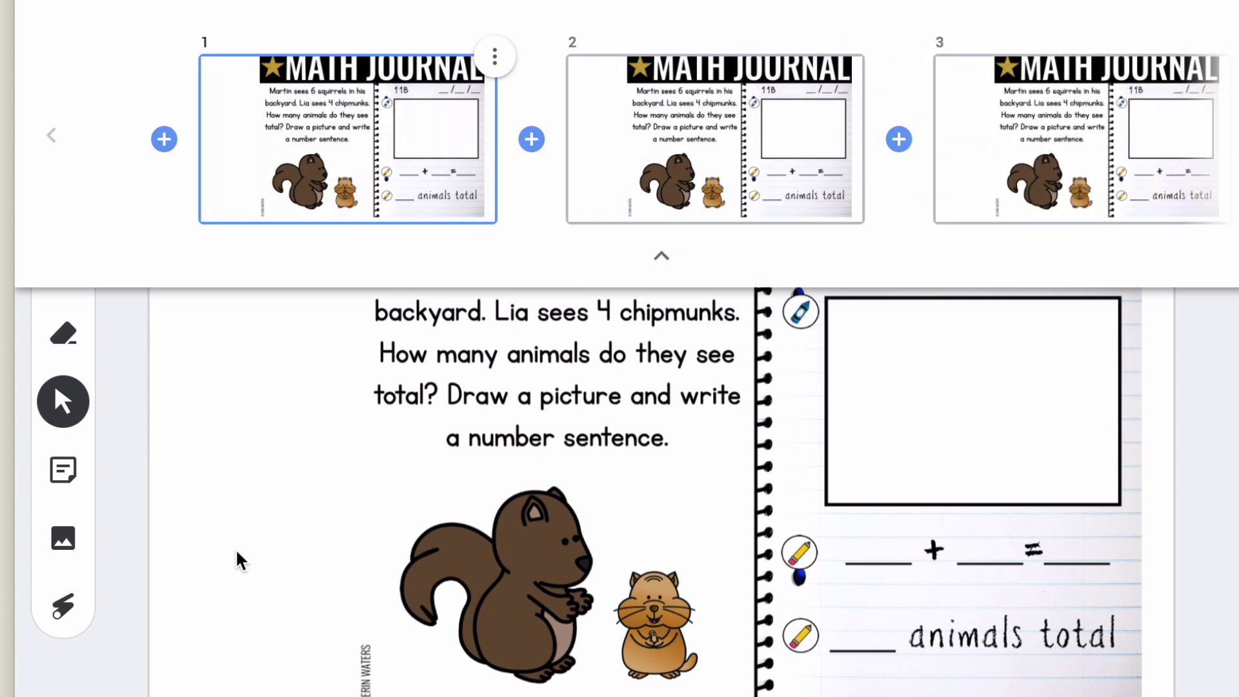
{"action": "left_click", "coordinate": [322, 465]}
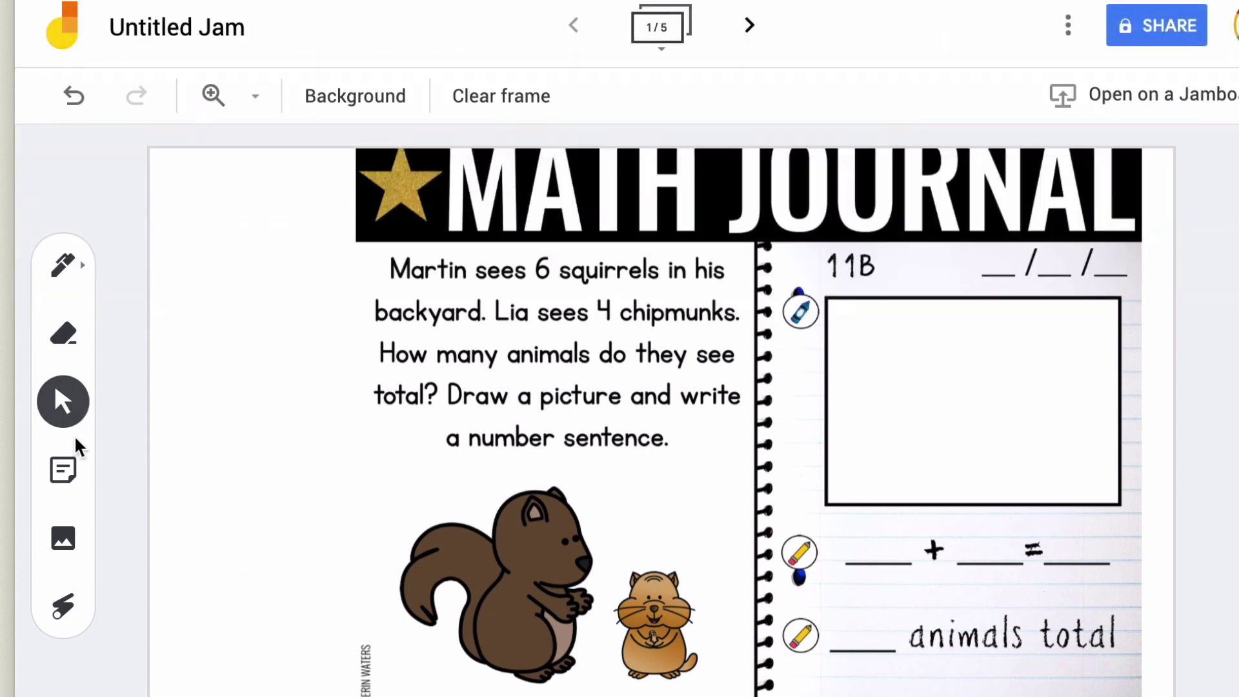
Step: On frame 1, add a sticky note with a student's name left of the page
{"action": "left_click", "coordinate": [64, 473]}
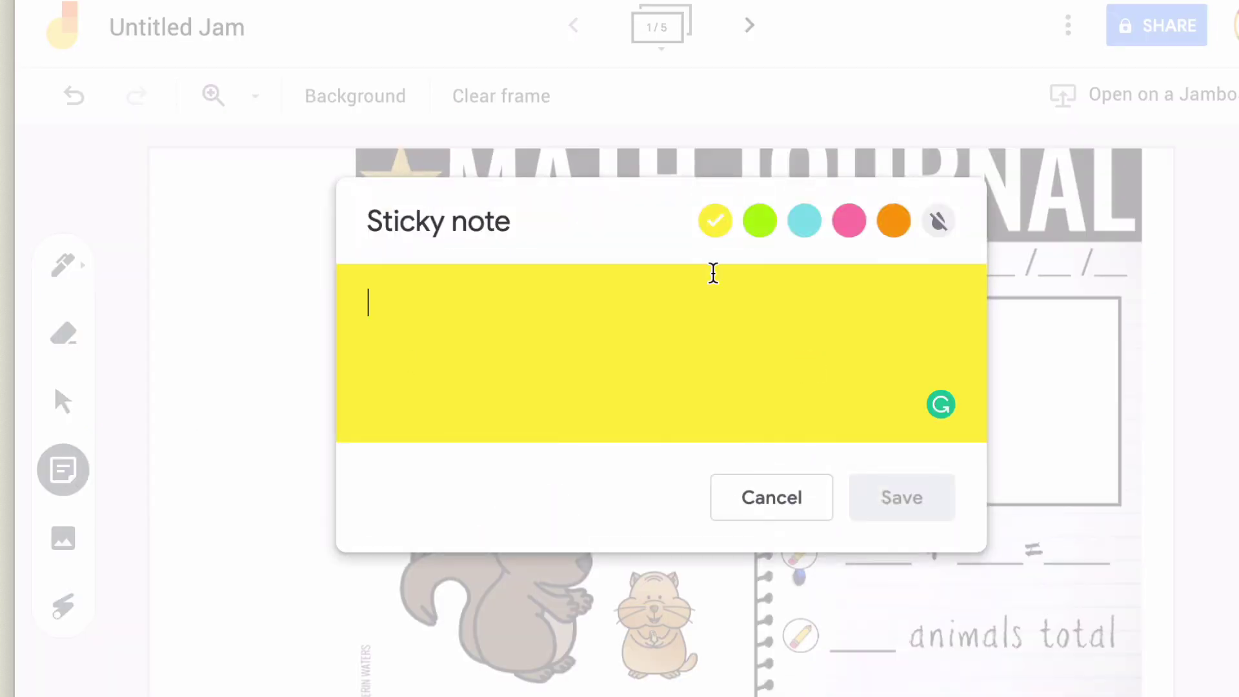
{"action": "type", "text": "Adrian"}
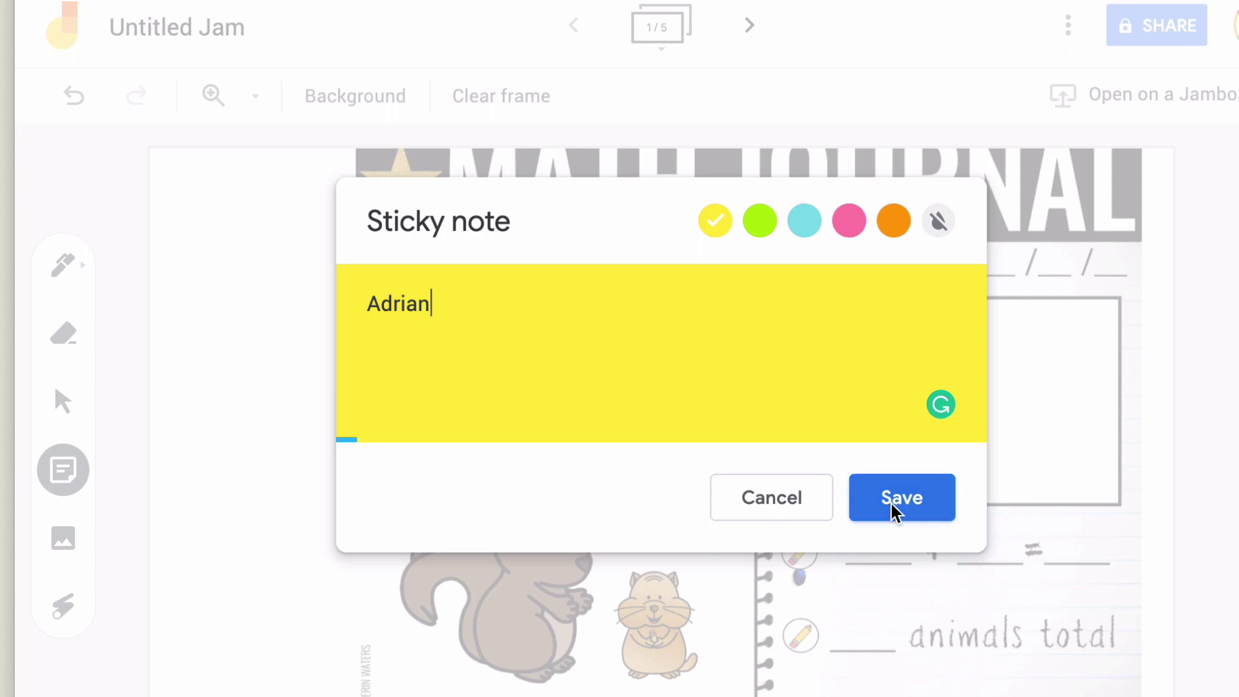
{"action": "left_click", "coordinate": [895, 510]}
{"action": "left_click", "coordinate": [250, 214]}
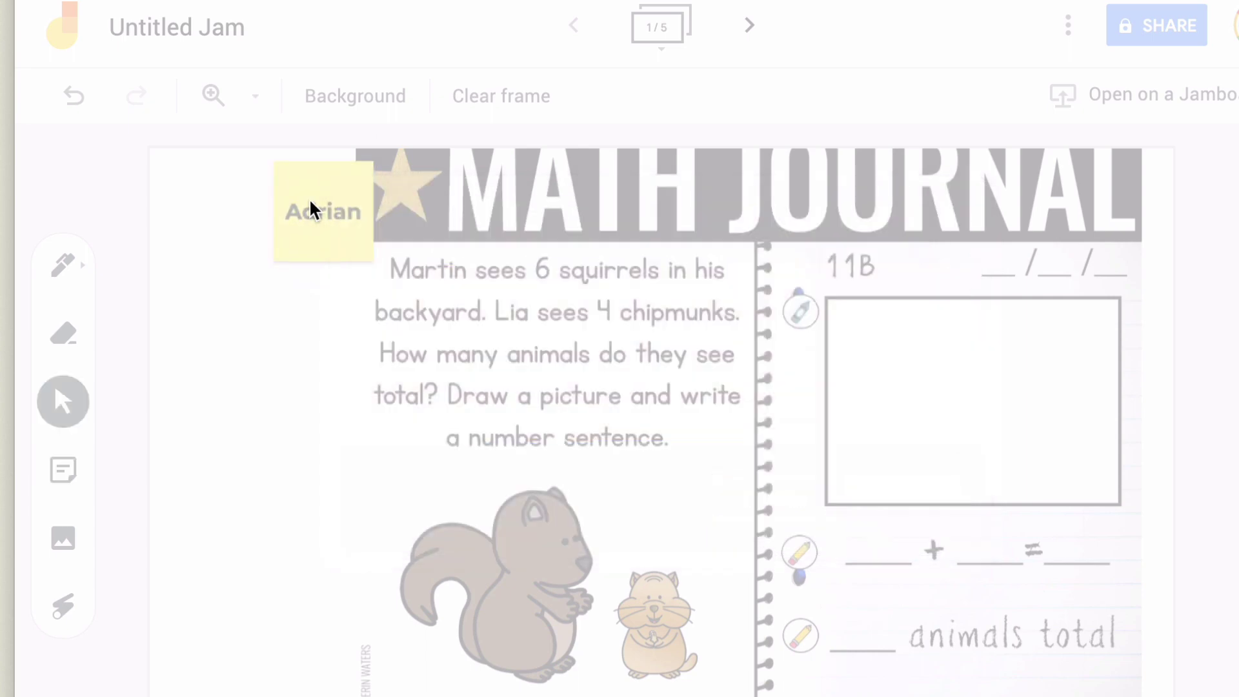
{"action": "left_click", "coordinate": [284, 215]}
{"action": "left_click_drag", "start_coordinate": [284, 215], "coordinate": [220, 220]}
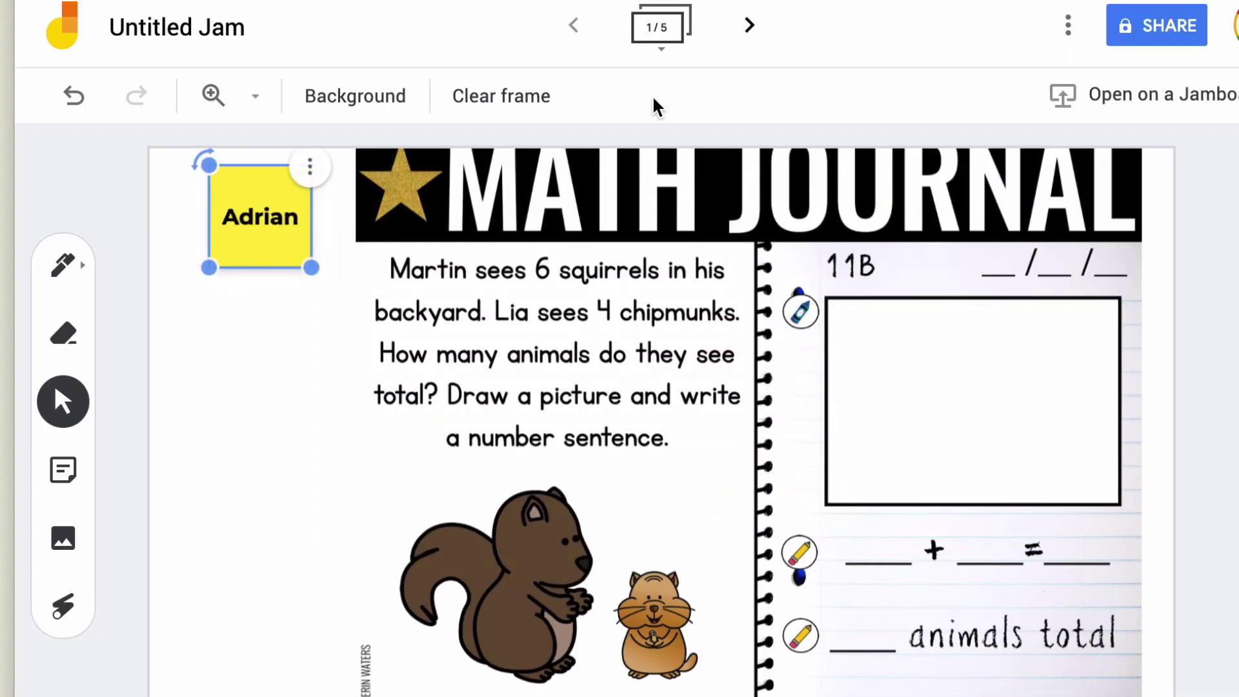
Step: On frame 2, add another student's name sticky note left of the page
{"action": "left_click", "coordinate": [750, 26]}
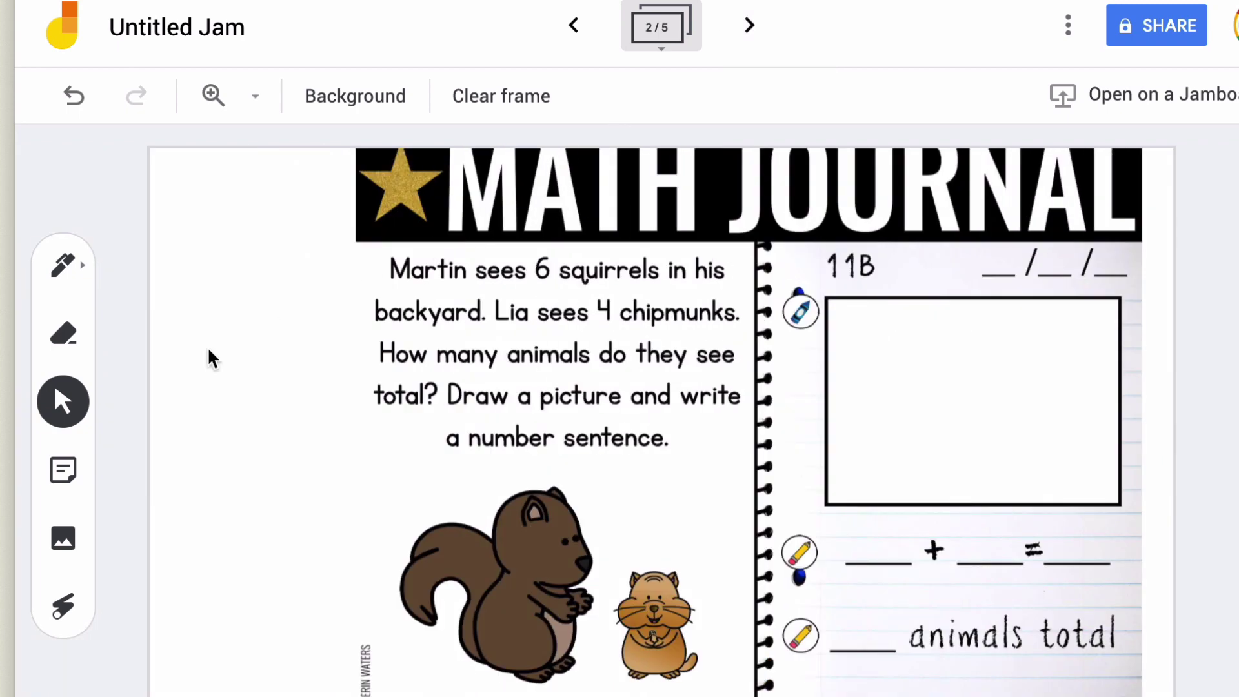
{"action": "left_click", "coordinate": [65, 471]}
{"action": "type", "text": "St"}
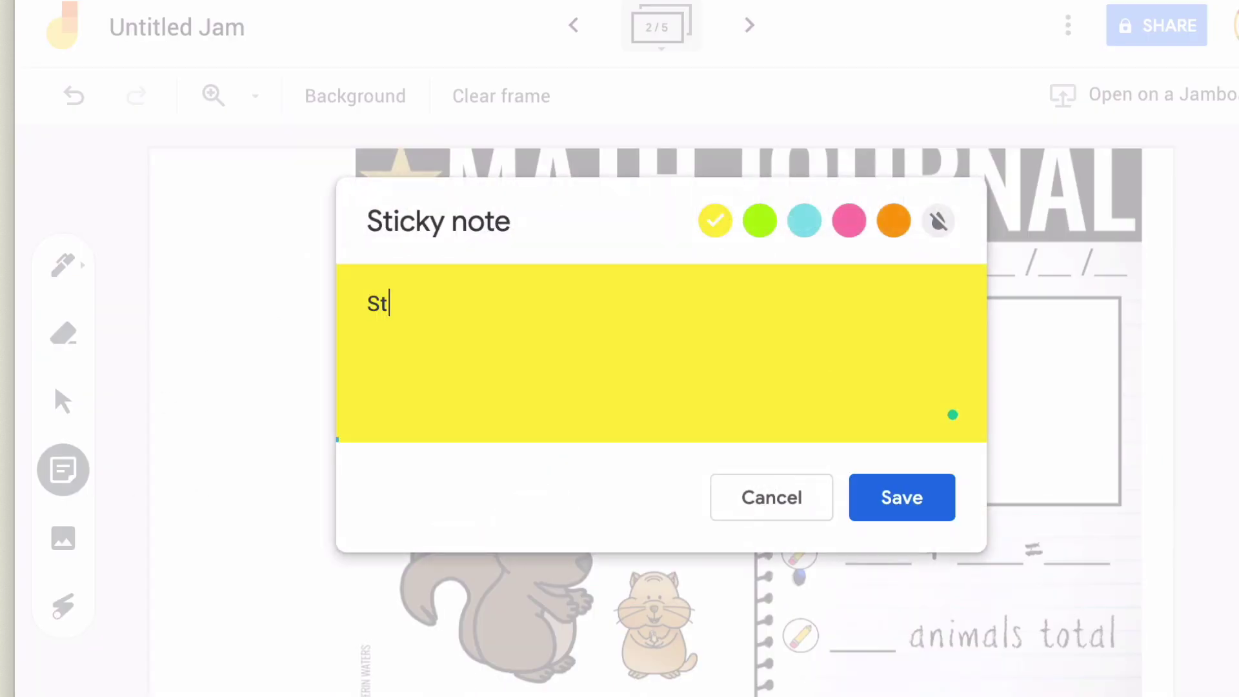
{"action": "type", "text": "ella"}
{"action": "left_click", "coordinate": [915, 503]}
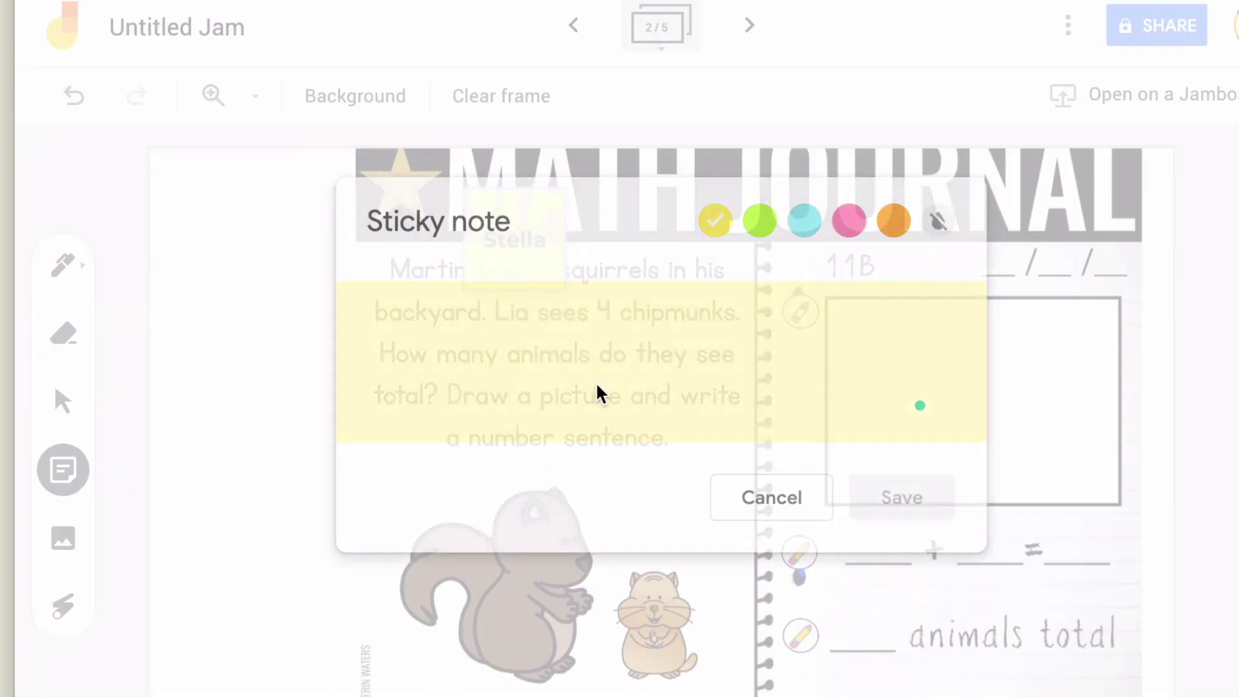
{"action": "left_click", "coordinate": [207, 407]}
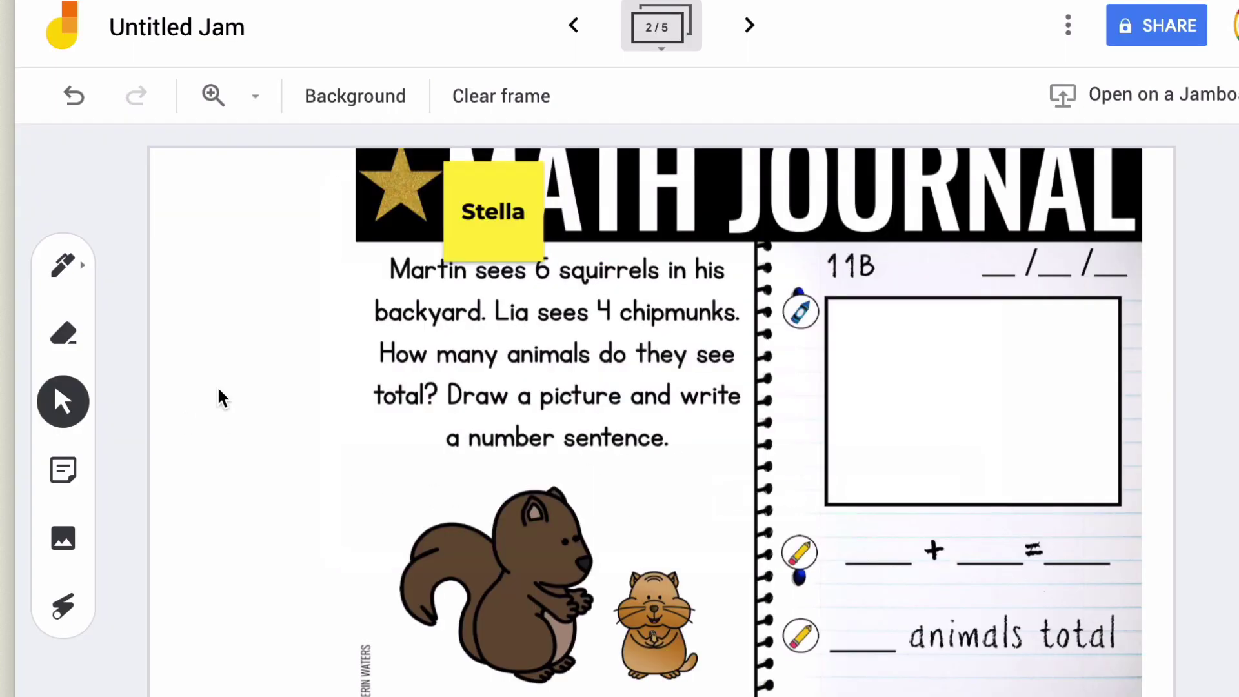
{"action": "left_click_drag", "start_coordinate": [481, 232], "coordinate": [231, 240]}
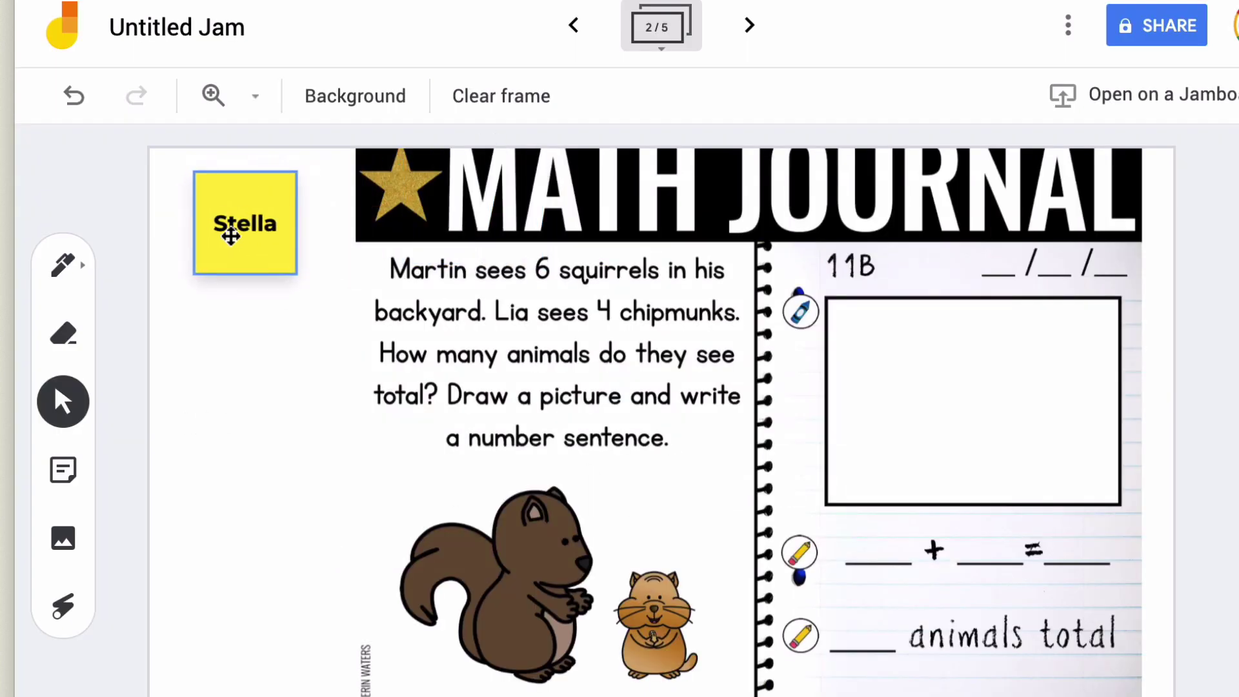